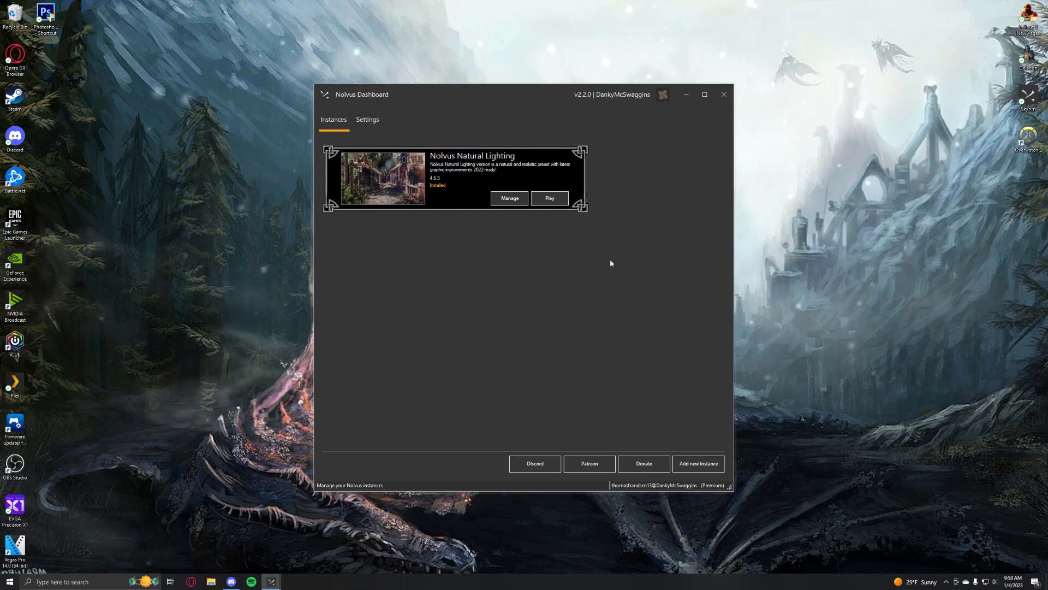
# Maximize the Nolvus Dashboard window and review the settings of the Nolvus Natural Lighting instance, returning to the instances list
pyautogui.click(725, 96)
pyautogui.click(277, 584)
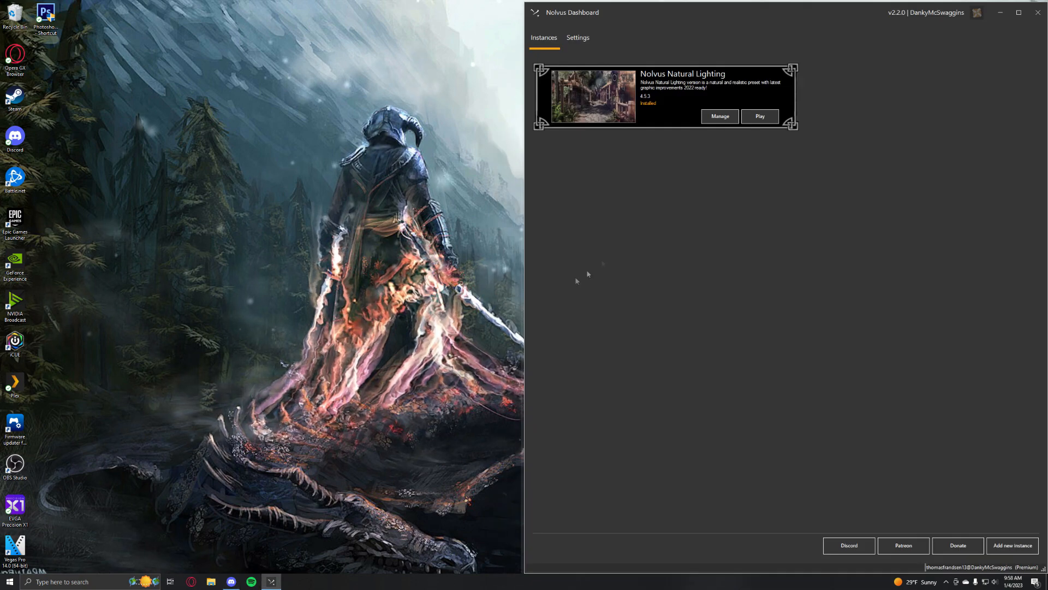
pyautogui.moveTo(781, 11); pyautogui.dragTo(470, 3)
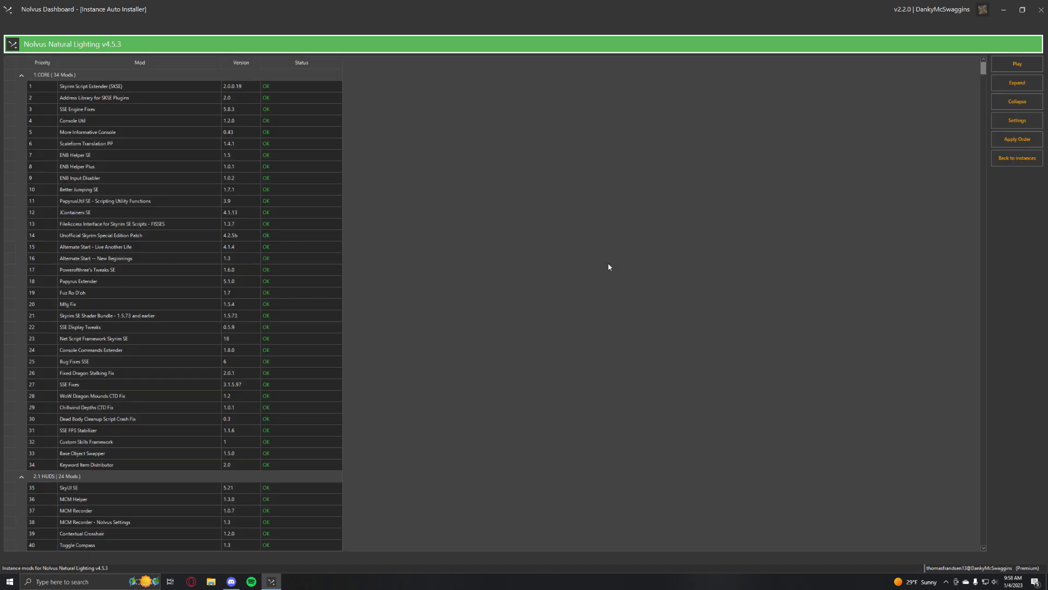
pyautogui.click(1017, 120)
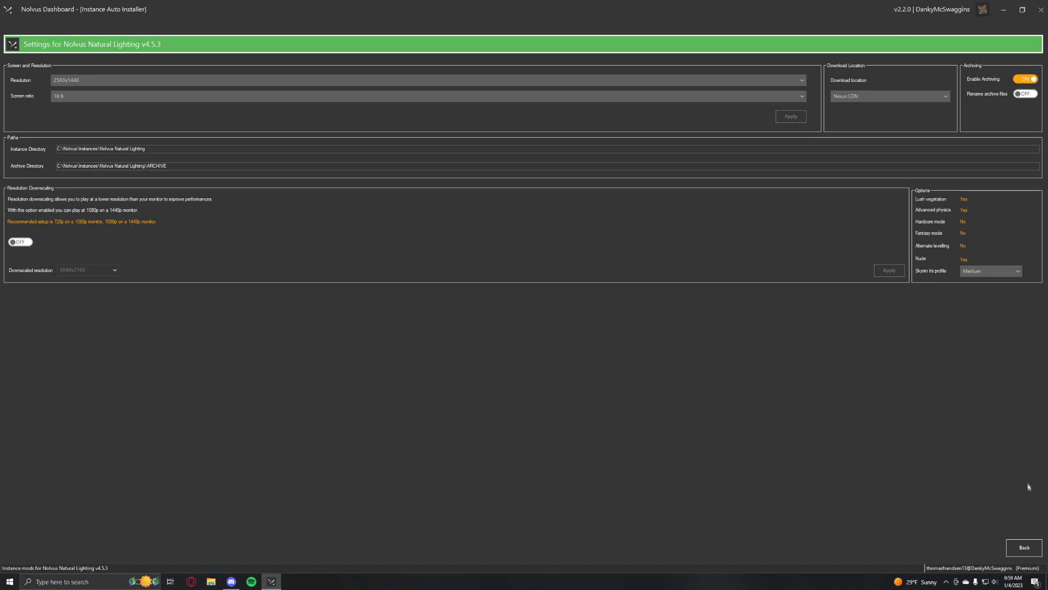
pyautogui.click(1022, 546)
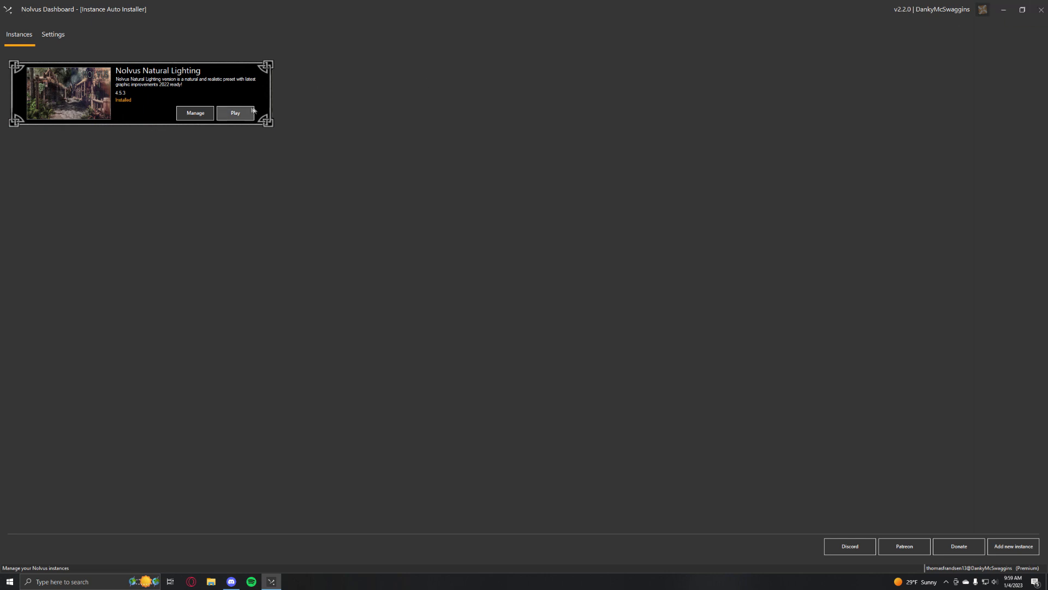
# Launch the Nolvus Natural Lighting instance in Mod Organizer, minimize the dashboard, and find the ENB & Reshade section of the mod list
pyautogui.click(1006, 13)
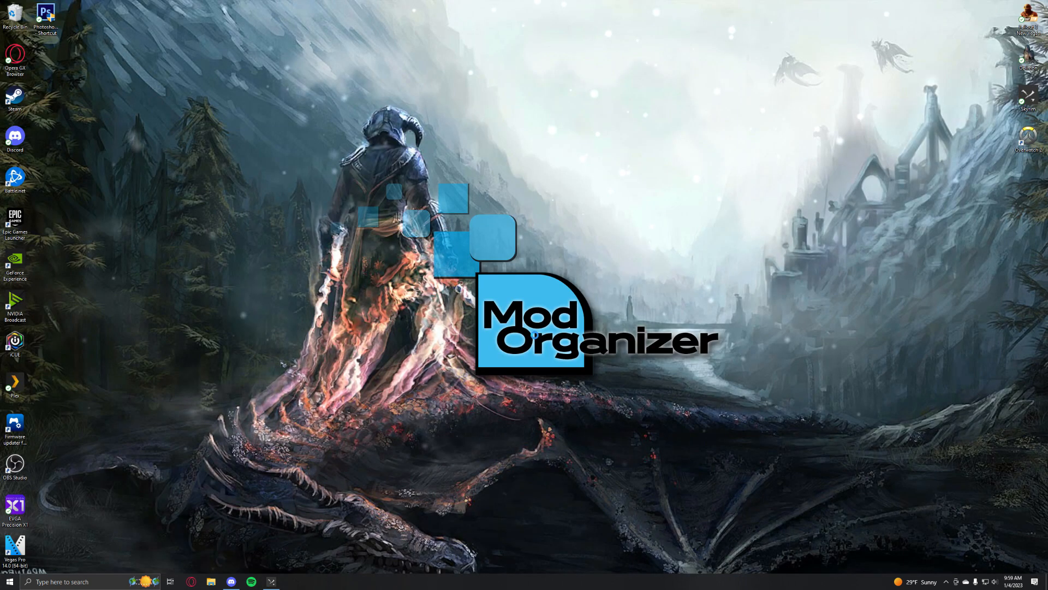
pyautogui.scroll(-10, 408, 271)
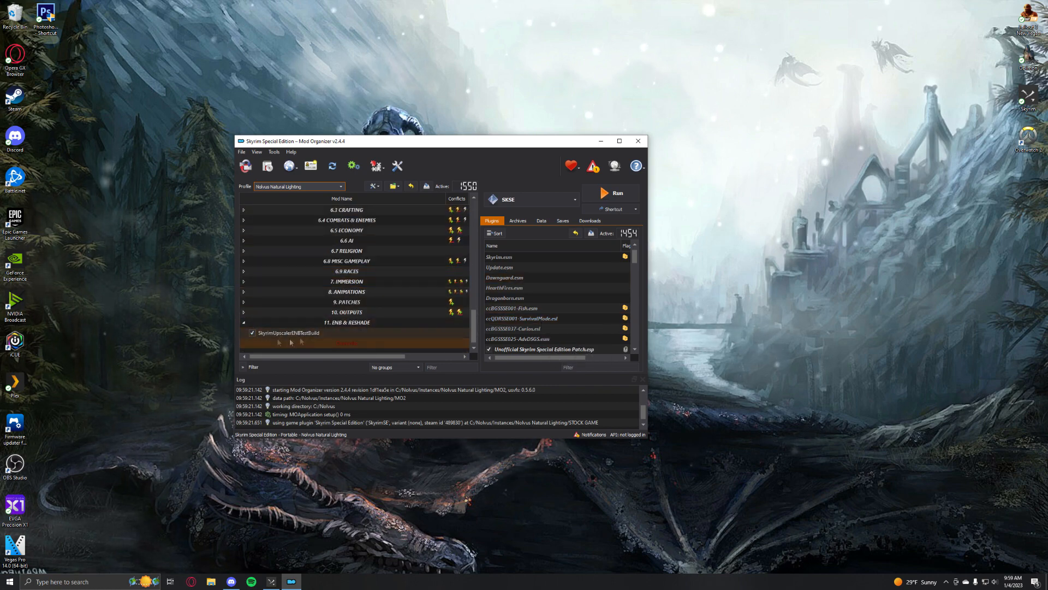
pyautogui.scroll(10, 360, 295)
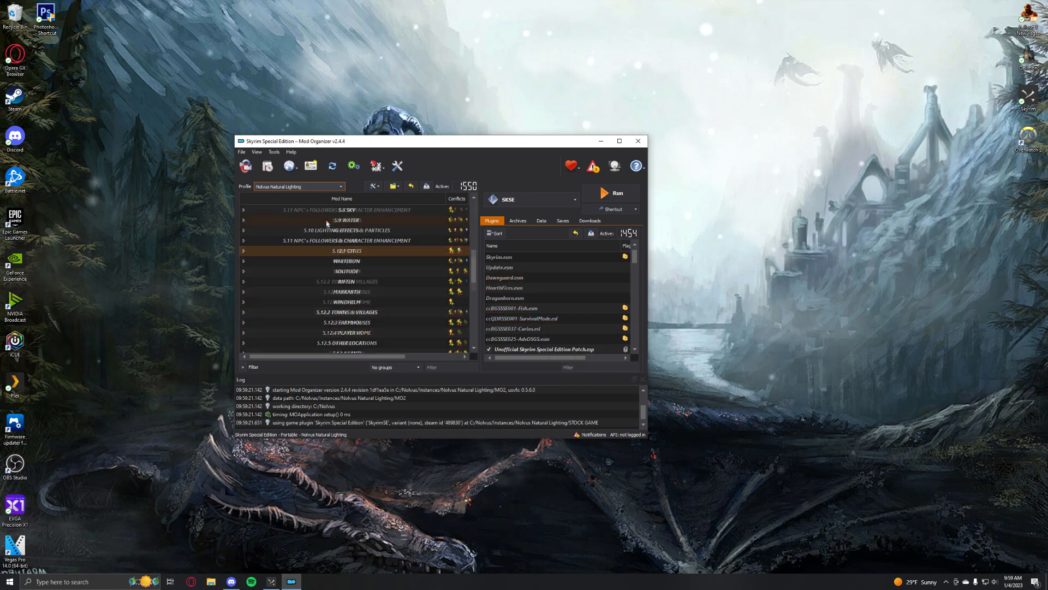
pyautogui.scroll(-10, 358, 242)
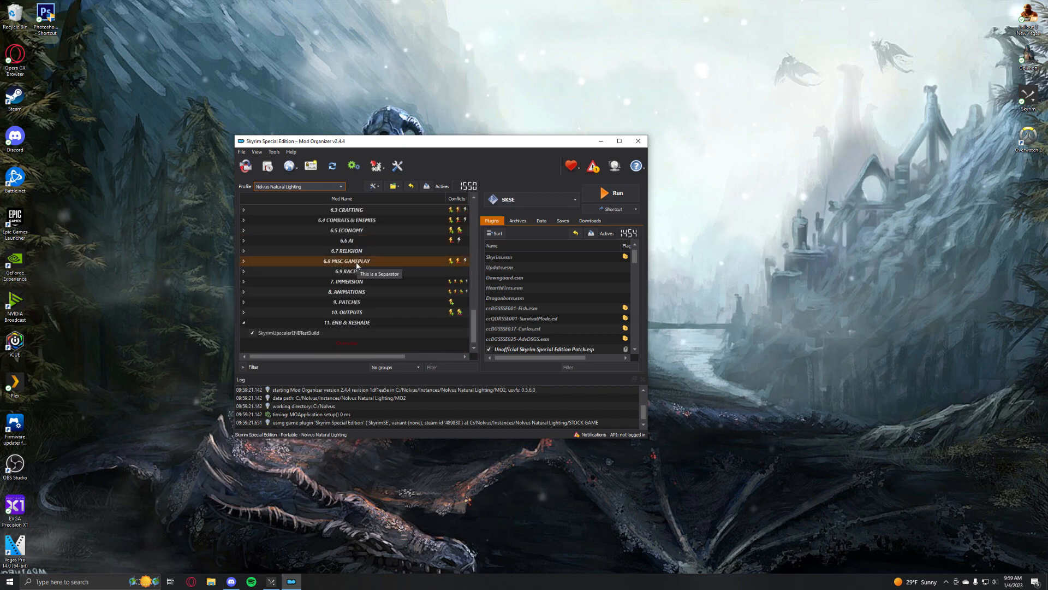
# Bring up the archive chooser for installing a mod and dismiss it without choosing an archive
pyautogui.click(272, 168)
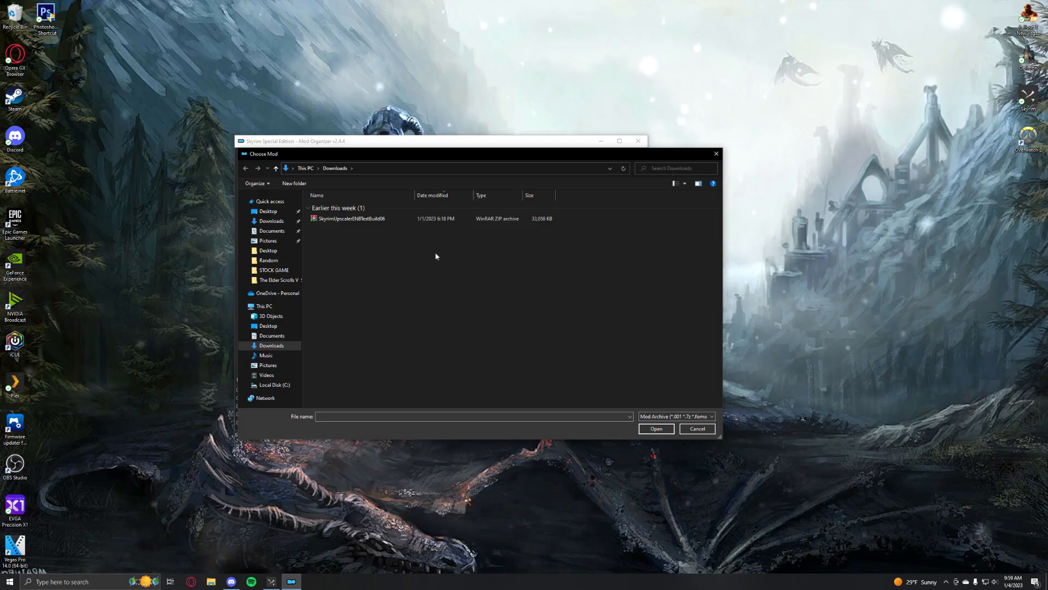
pyautogui.click(716, 154)
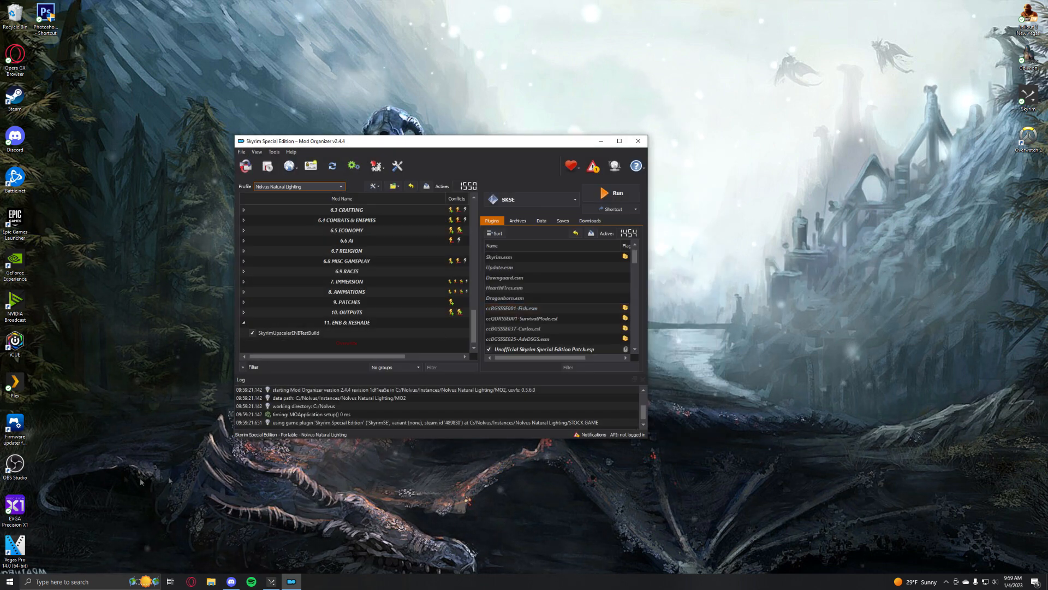
# Open the SkyrimUpscaler settings file from the SkyrimUpscalerENBTestBuild mod's folder in File Explorer
pyautogui.click(283, 333)
pyautogui.rightClick(283, 334)
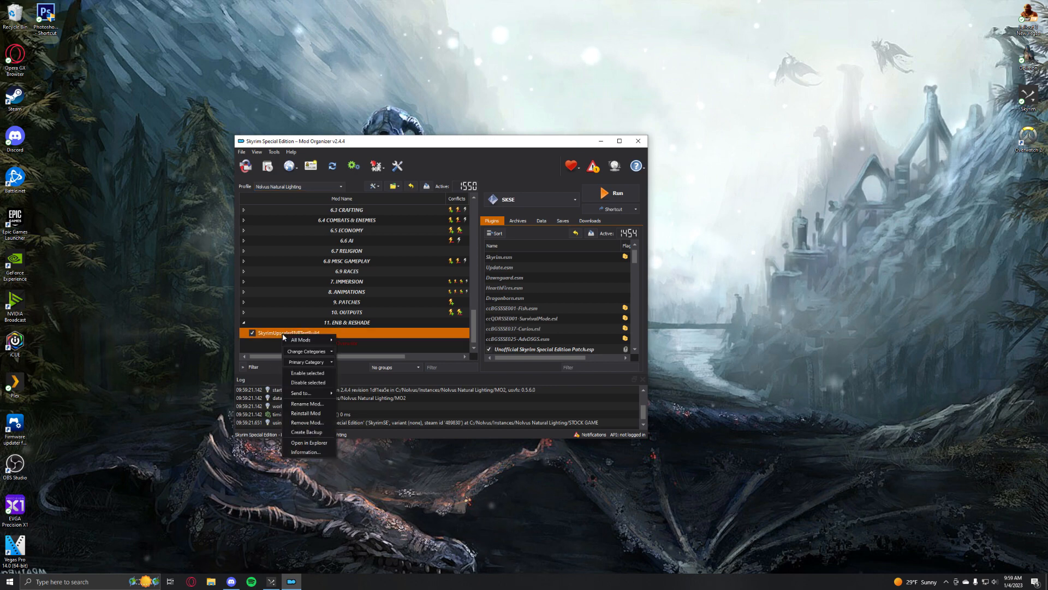
pyautogui.click(310, 446)
pyautogui.click(353, 234)
pyautogui.doubleClick(353, 234)
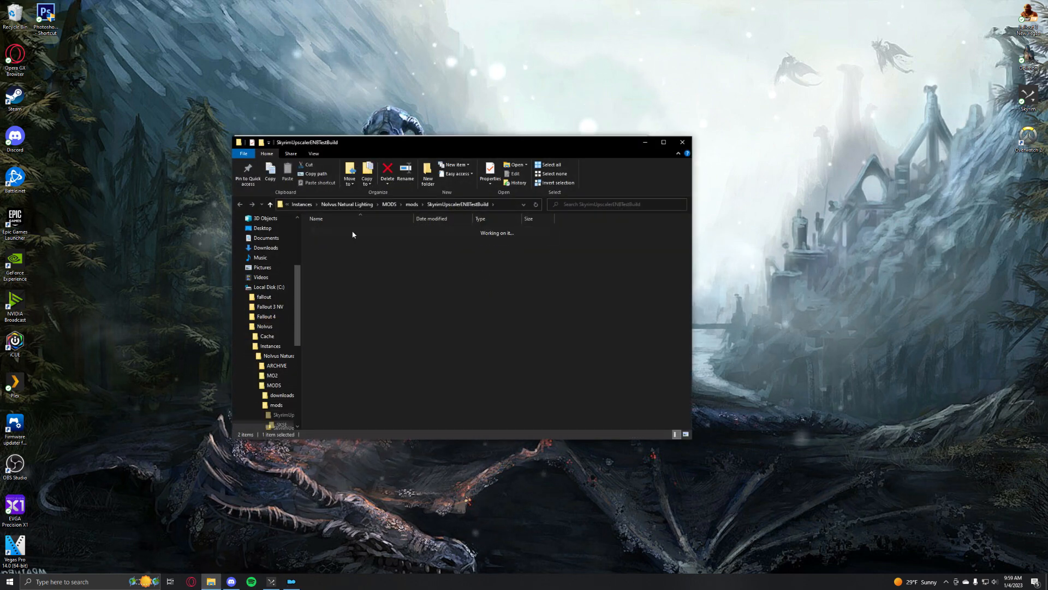
pyautogui.doubleClick(354, 231)
pyautogui.doubleClick(355, 240)
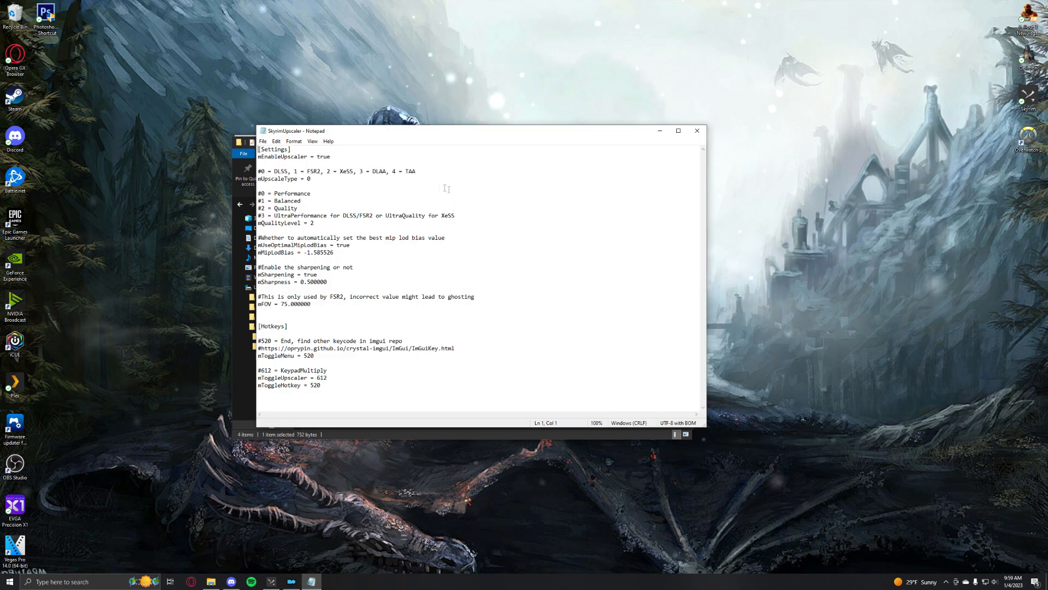
# Set mQualityLevel to 1 in the SkyrimUpscaler settings file, save it, and close the file and its folder
pyautogui.moveTo(311, 180); pyautogui.dragTo(262, 171)
pyautogui.click(315, 223)
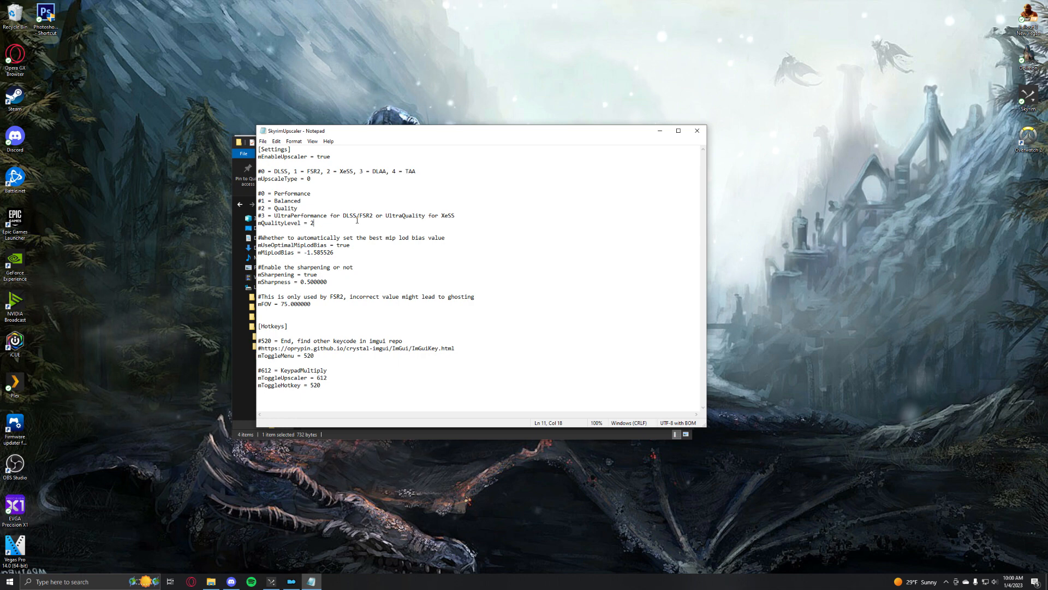
pyautogui.press('BackSpace')
pyautogui.write('1')
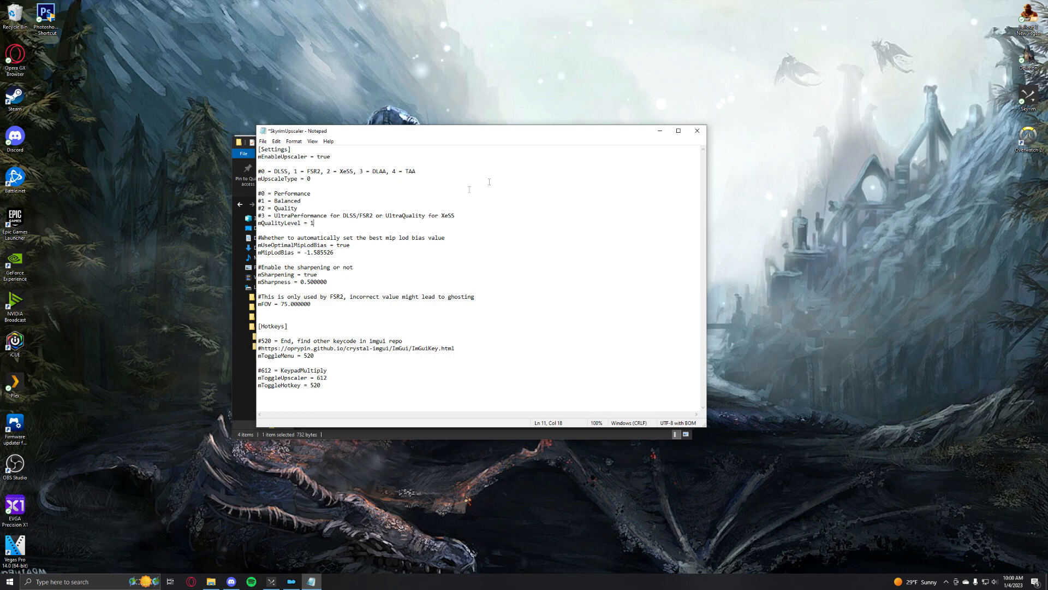
pyautogui.click(697, 133)
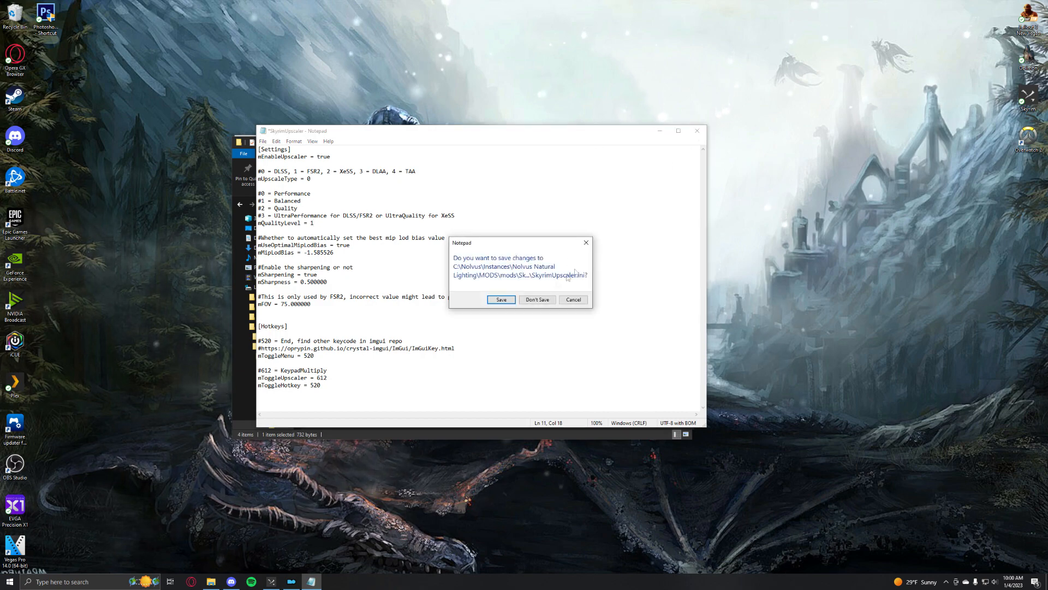
pyautogui.click(501, 300)
pyautogui.click(680, 140)
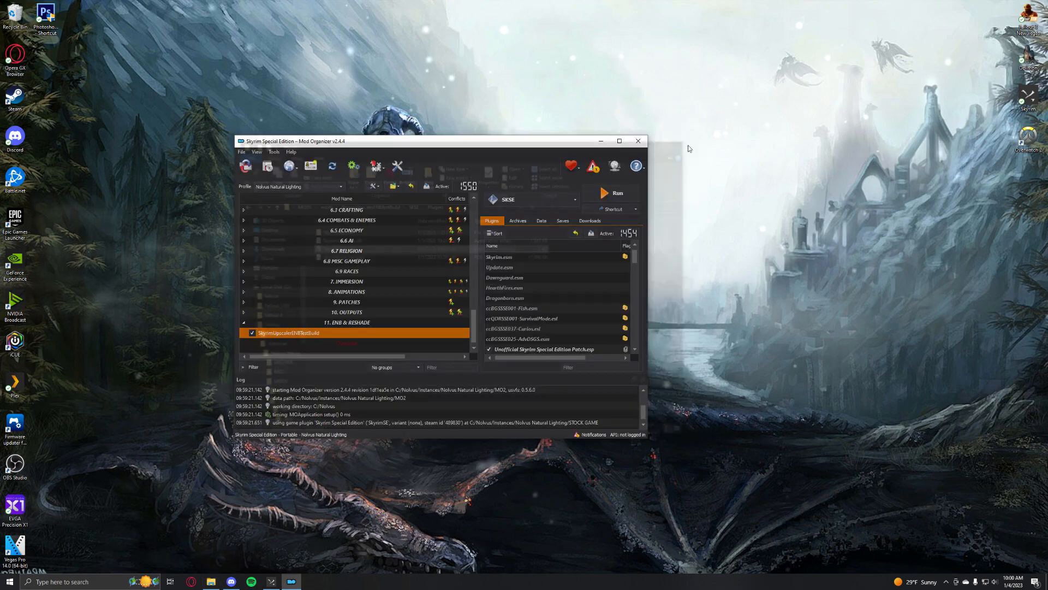
# Start BethINI from its Standalone folder inside C:\Random, accepting the startup notice and closing the summary of changes
pyautogui.press('super+e')
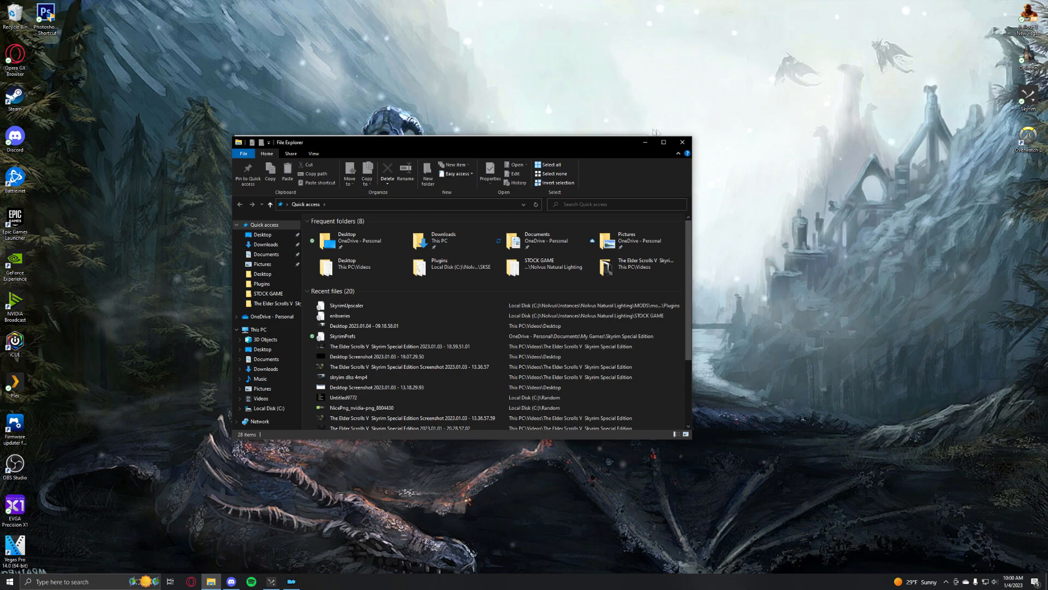
pyautogui.click(269, 408)
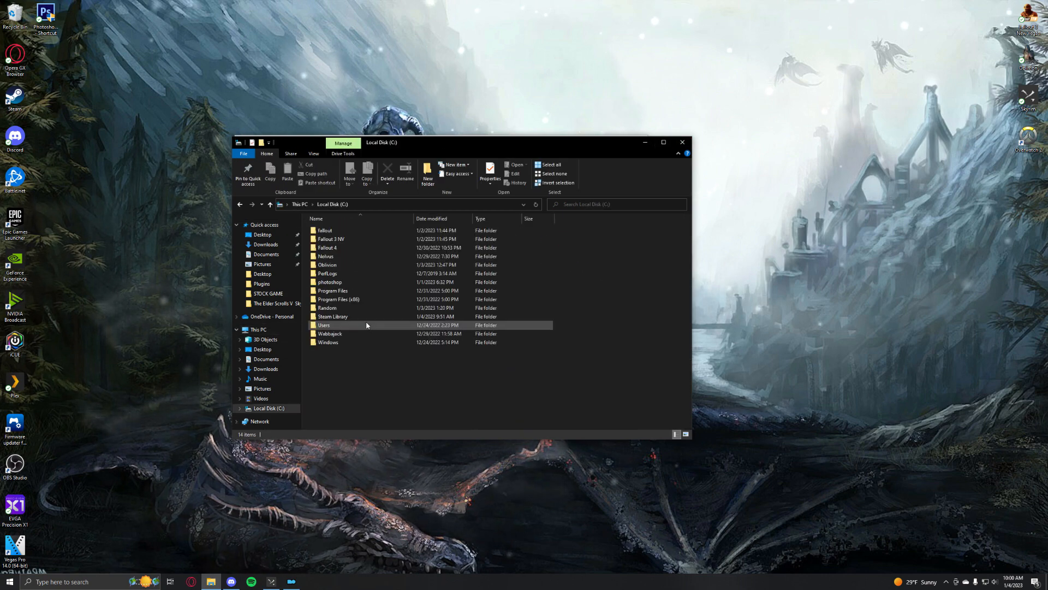
pyautogui.doubleClick(352, 308)
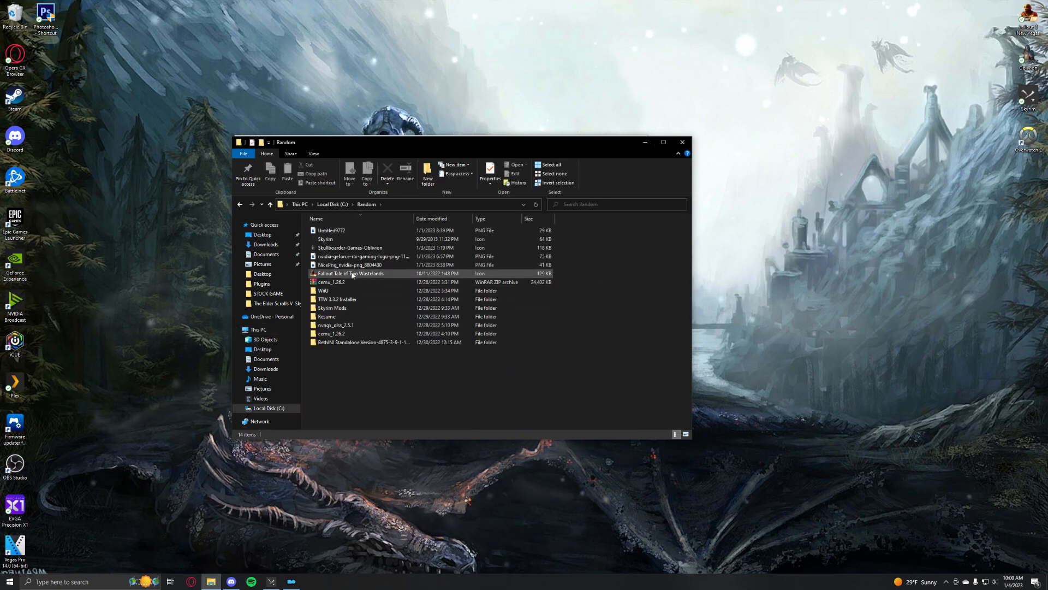
pyautogui.doubleClick(356, 341)
pyautogui.doubleClick(377, 230)
pyautogui.doubleClick(371, 256)
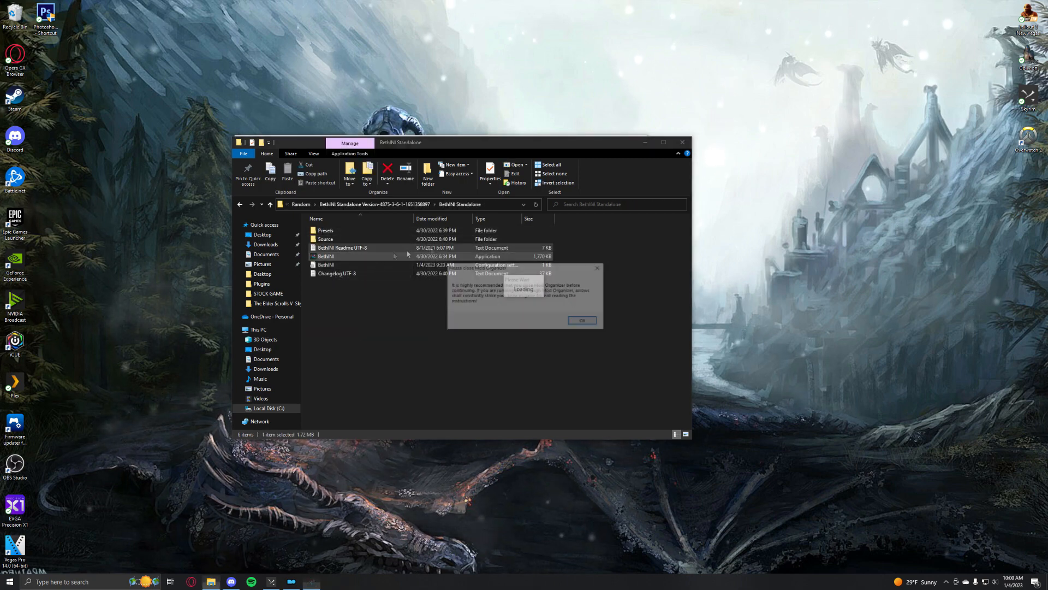
pyautogui.click(588, 325)
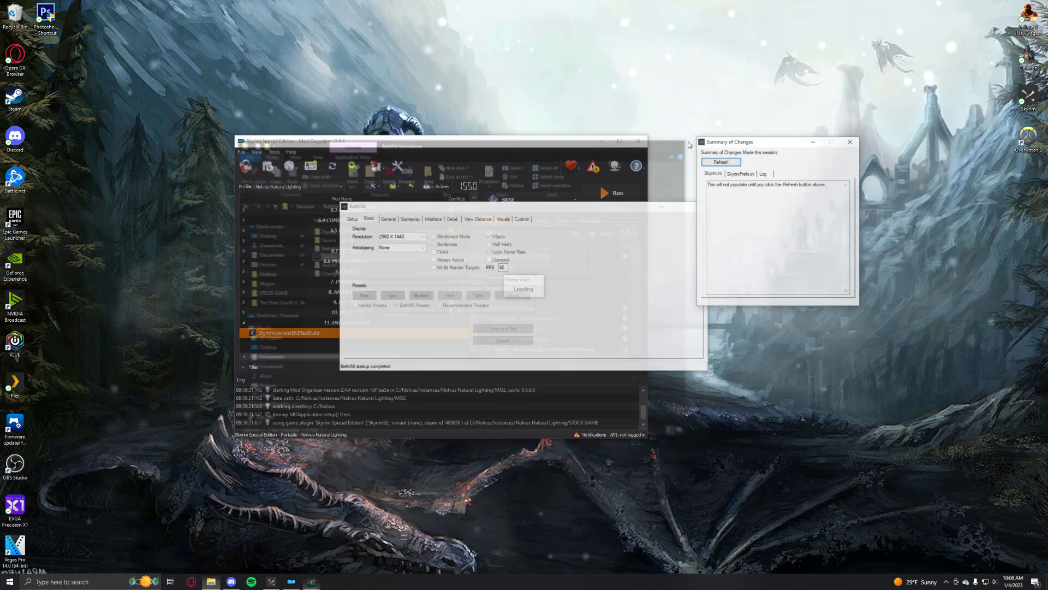
pyautogui.click(854, 141)
# Review BethINI's setup paths, try browsing for a different INI path, and restore the My Games\Skyrim Special Edition path
pyautogui.click(354, 219)
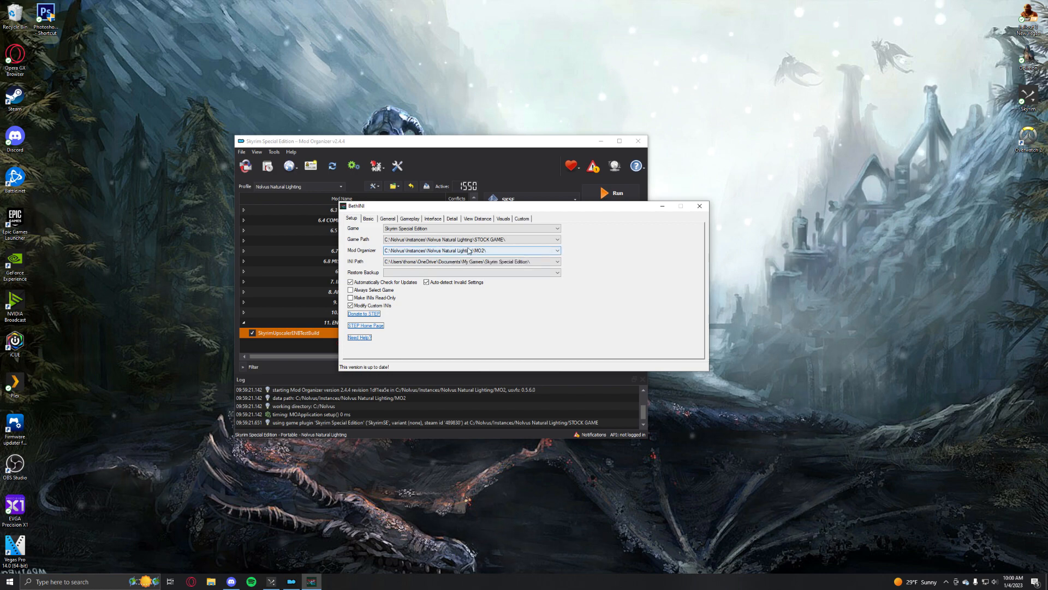
pyautogui.click(407, 262)
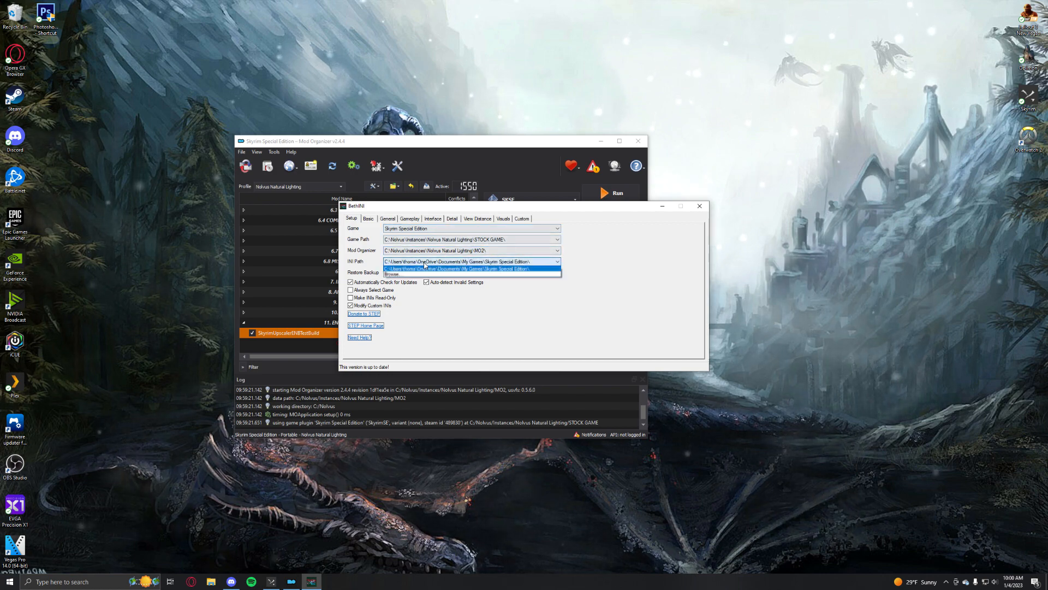
pyautogui.click(465, 323)
pyautogui.click(397, 263)
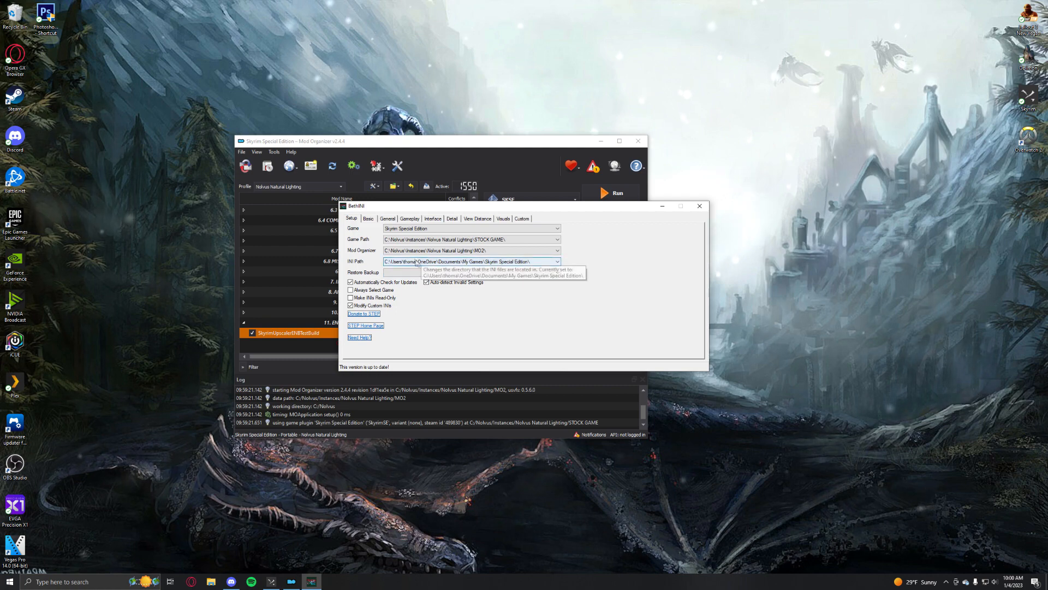
pyautogui.click(405, 274)
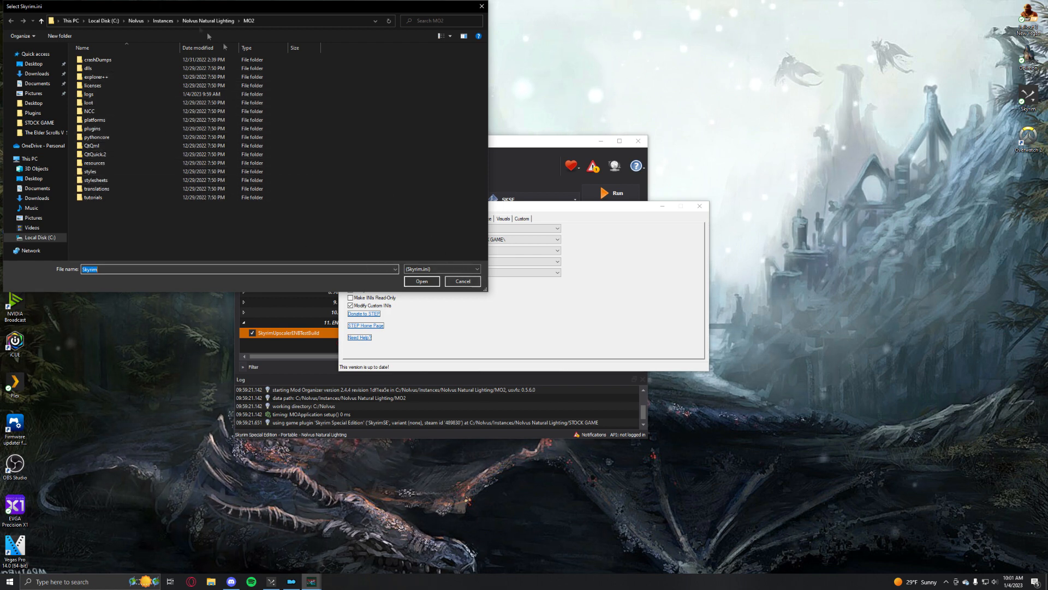
pyautogui.click(462, 281)
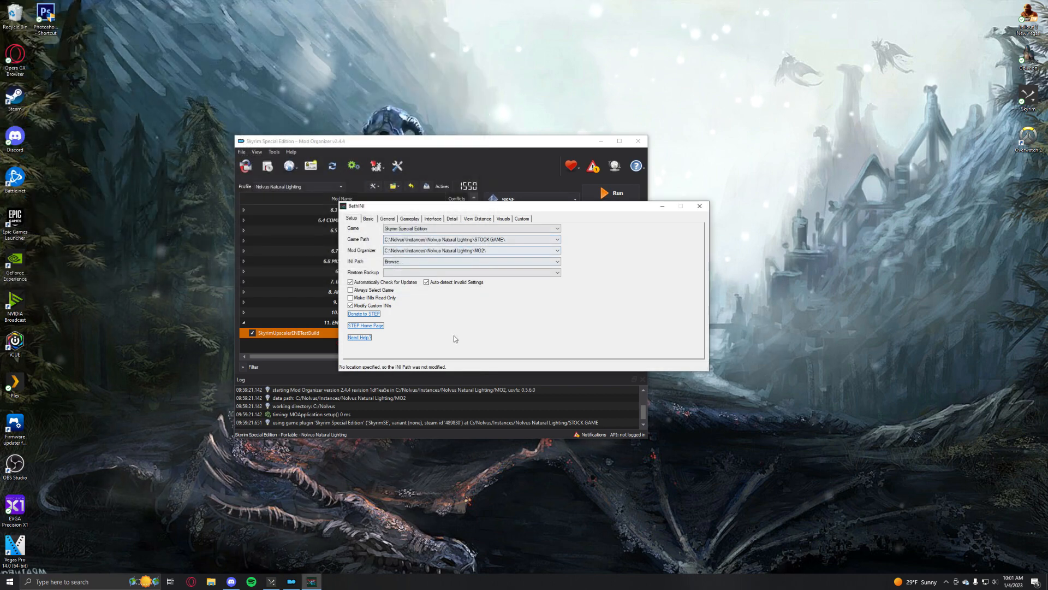
pyautogui.click(442, 262)
pyautogui.click(441, 268)
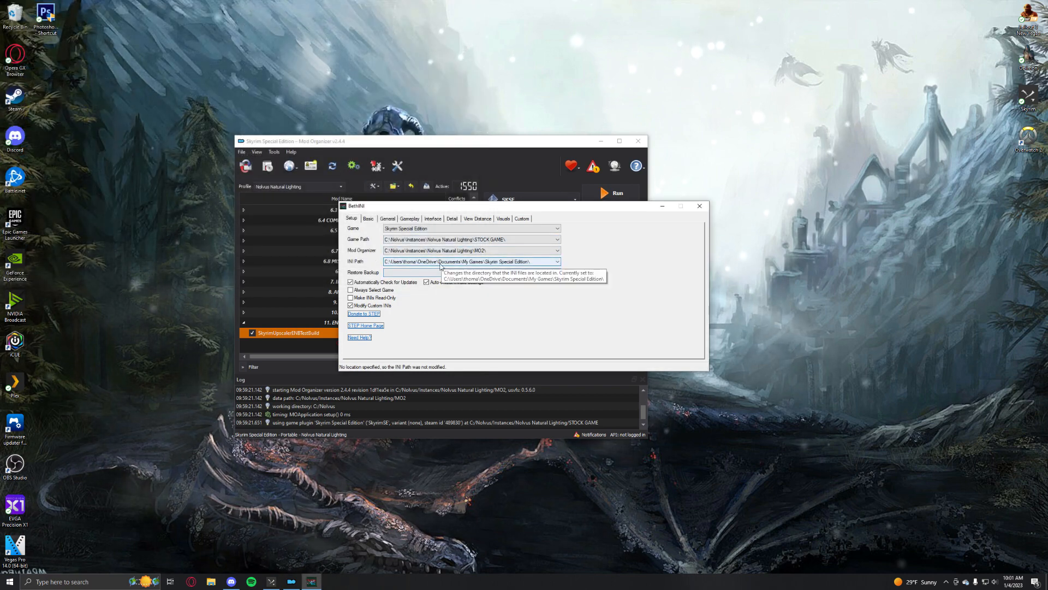
# Try a display resolution of 1920 X 1080 in BethINI's basic settings and return it to 2560 X 1440
pyautogui.click(368, 218)
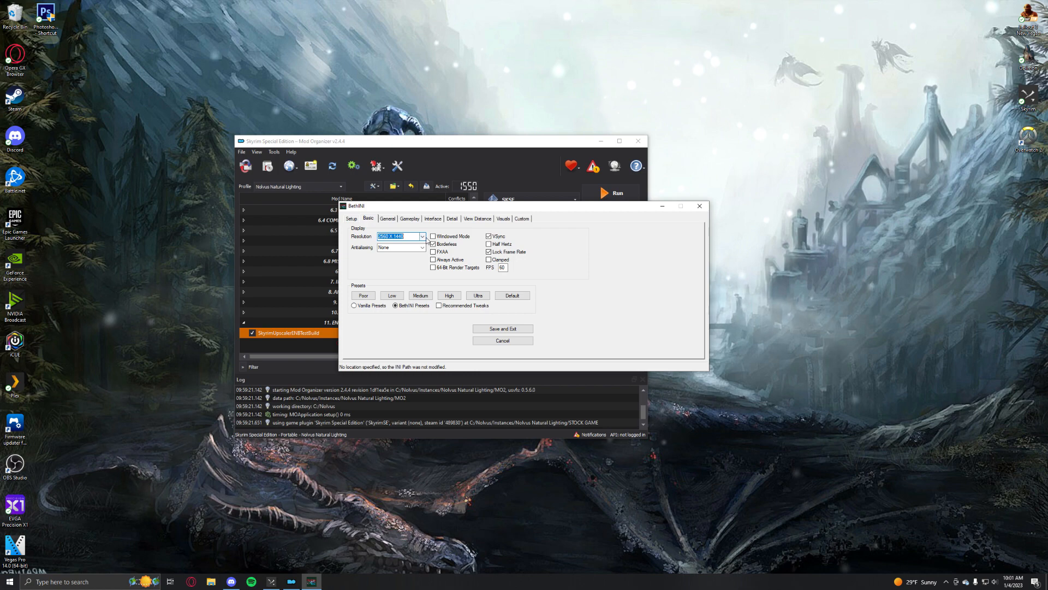
pyautogui.click(424, 237)
pyautogui.click(413, 271)
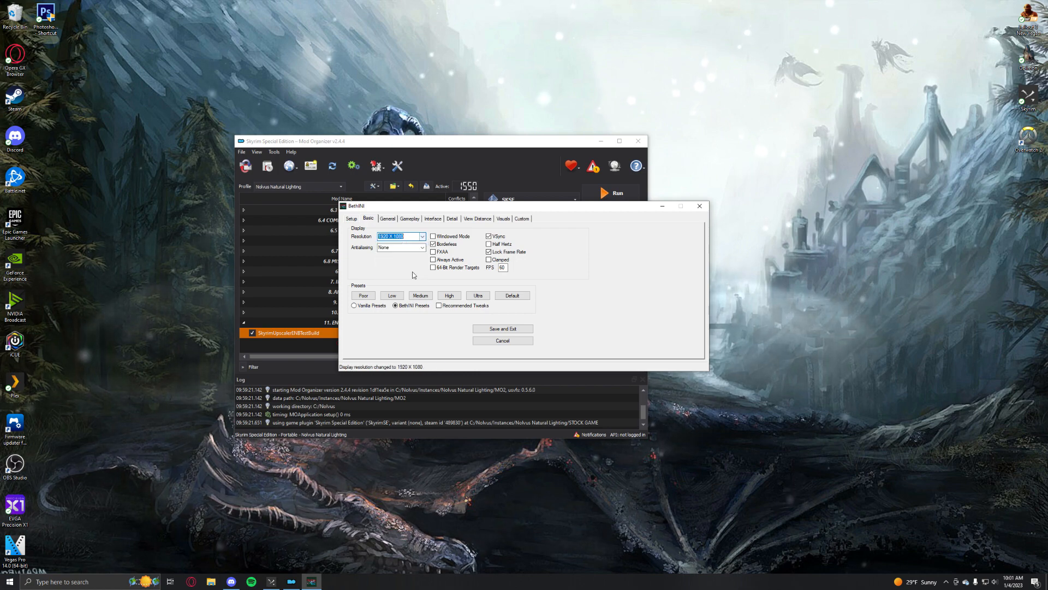
pyautogui.click(423, 236)
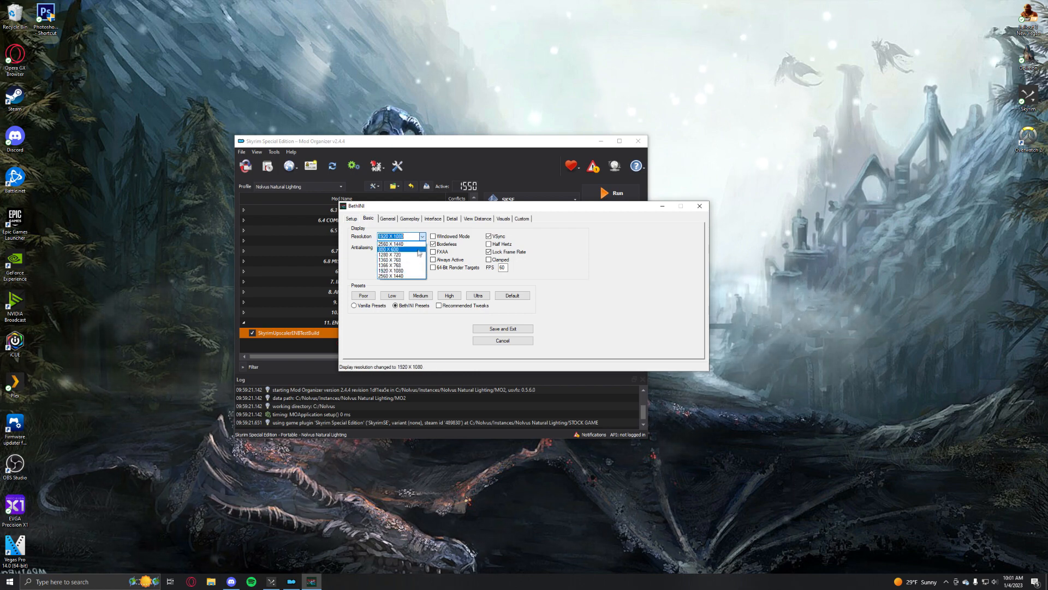
pyautogui.click(404, 276)
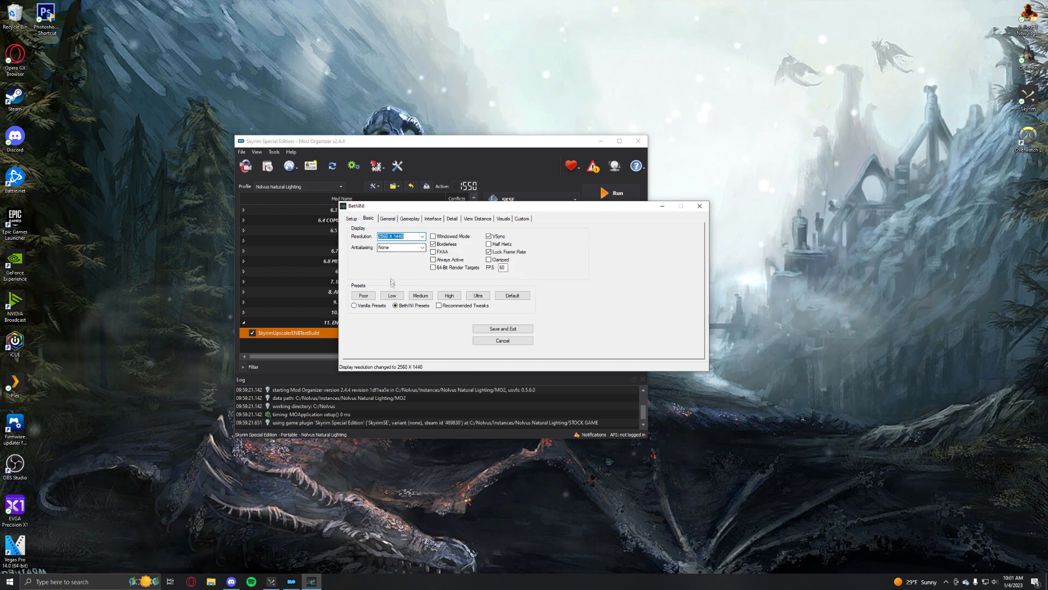
# Apply the Medium BethINI preset with antialiasing set to None and Recommended Tweaks enabled
pyautogui.click(420, 295)
pyautogui.click(423, 248)
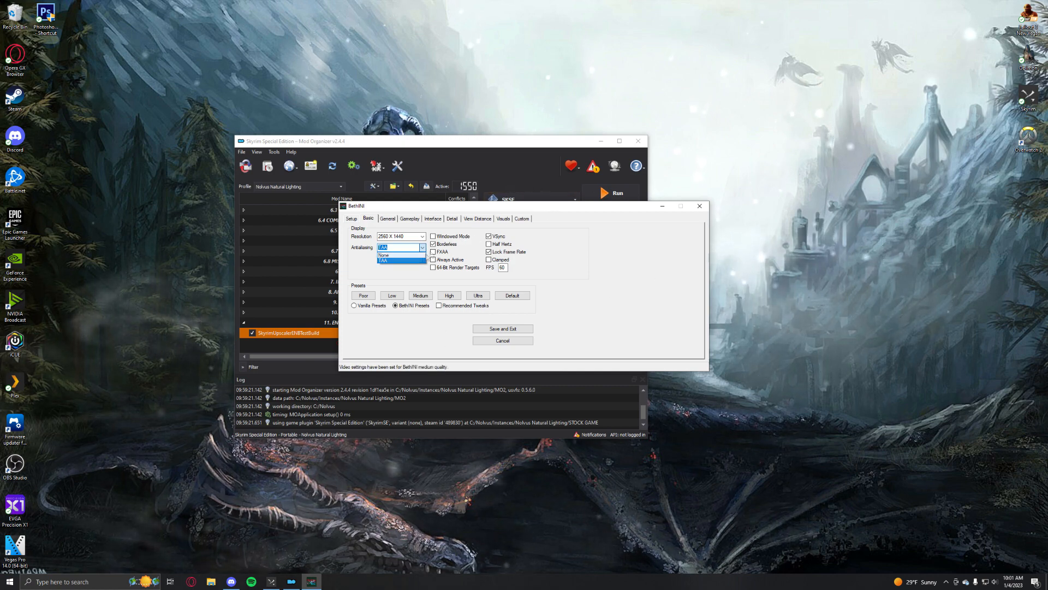
pyautogui.click(403, 255)
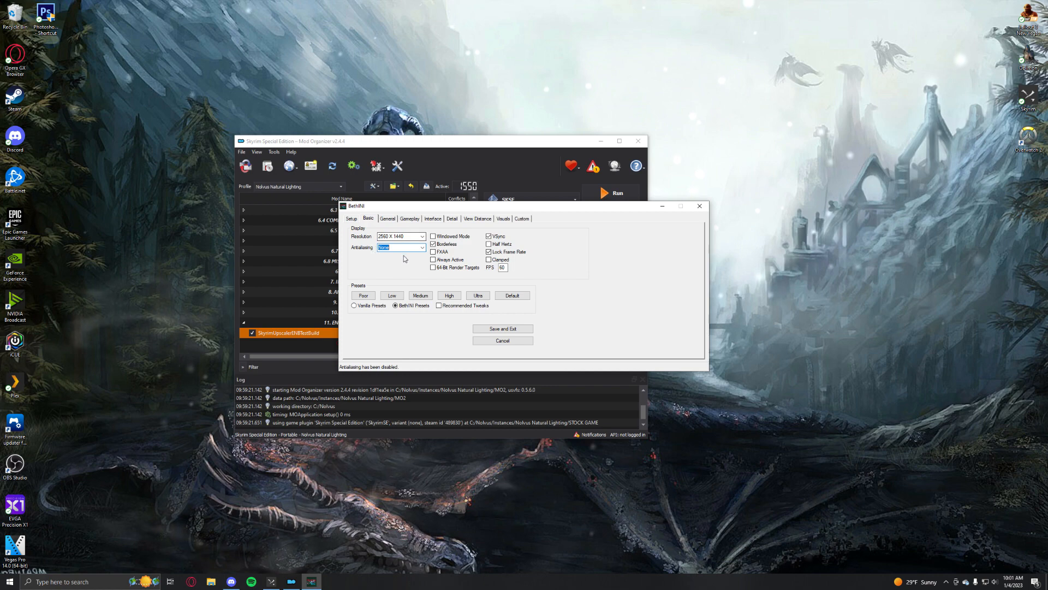
pyautogui.click(440, 306)
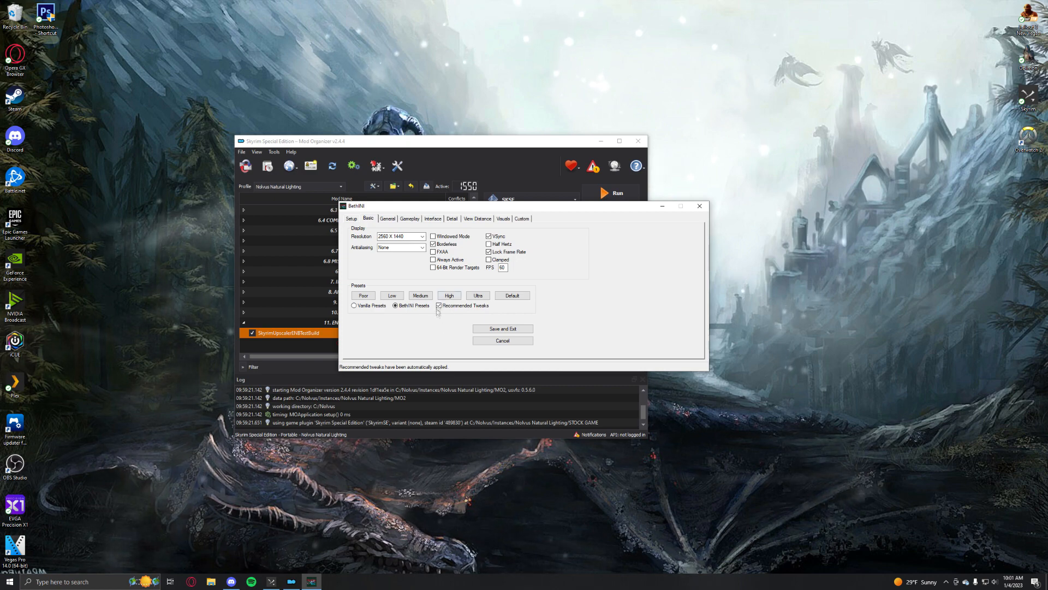
# Save the BethINI settings and exit, and expand the 1. CORE category in the Mod Organizer mod list
pyautogui.click(485, 330)
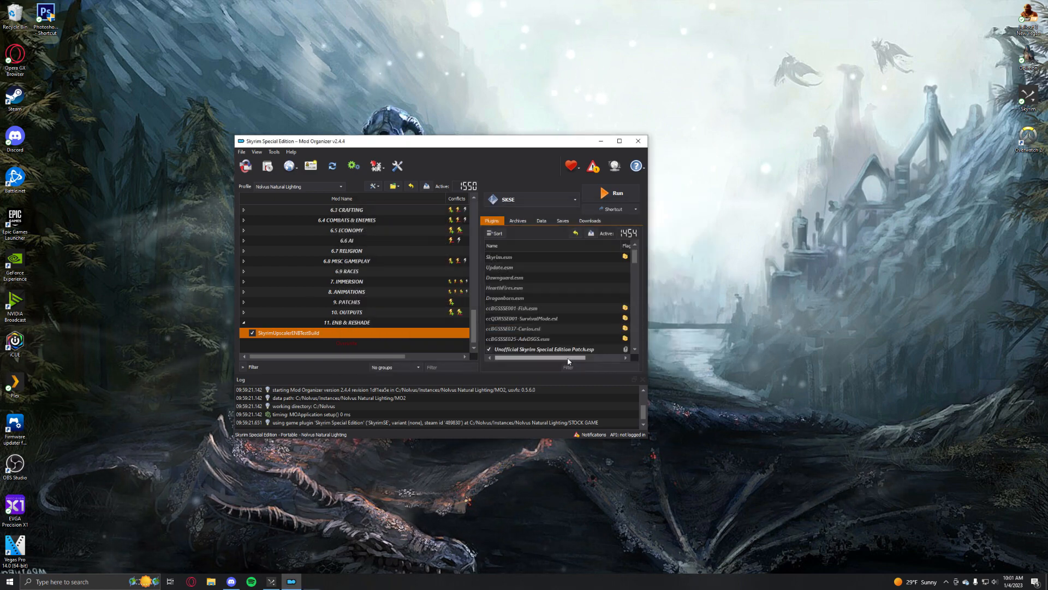
pyautogui.scroll(5, 362, 303)
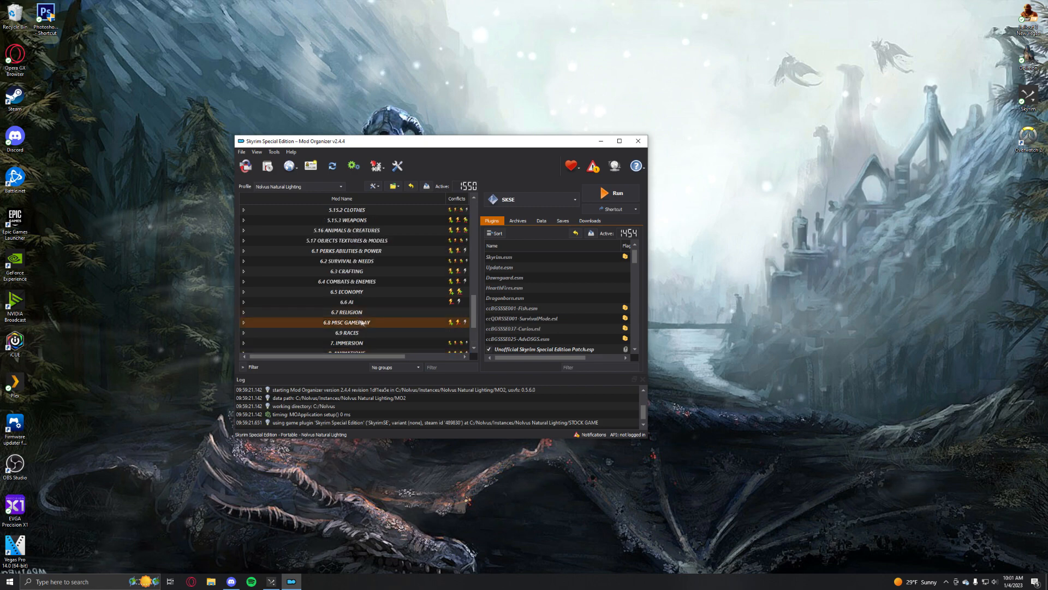
pyautogui.scroll(7, 362, 303)
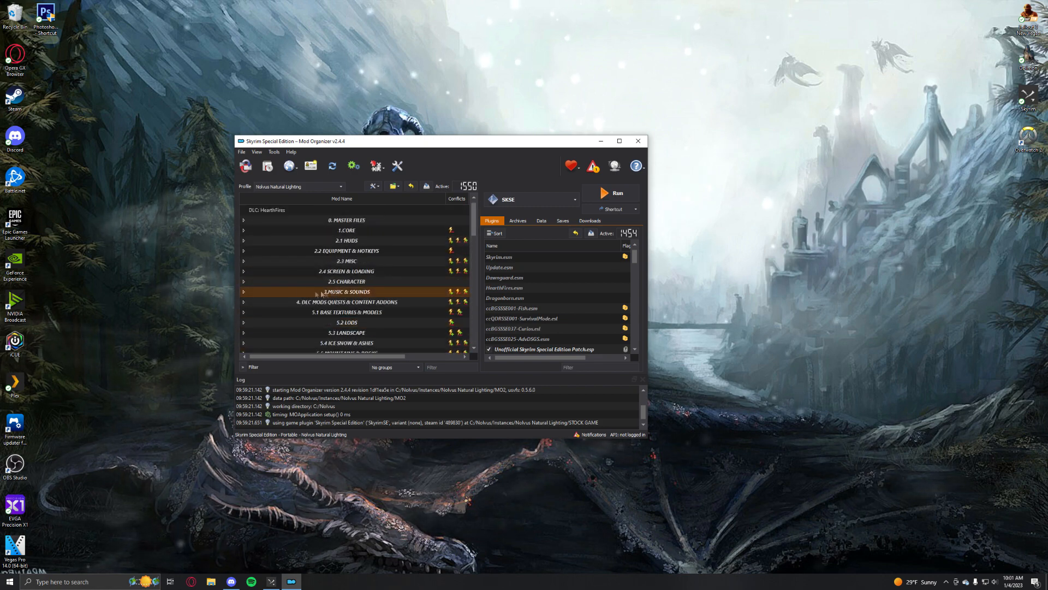
pyautogui.click(244, 230)
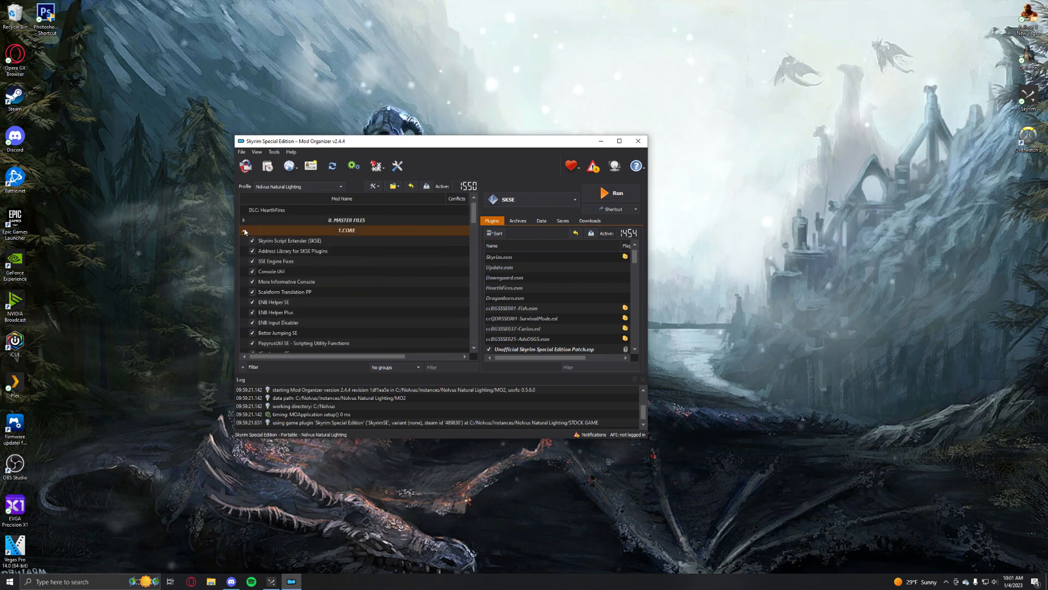
pyautogui.click(244, 231)
pyautogui.click(244, 240)
pyautogui.click(245, 240)
pyautogui.click(244, 230)
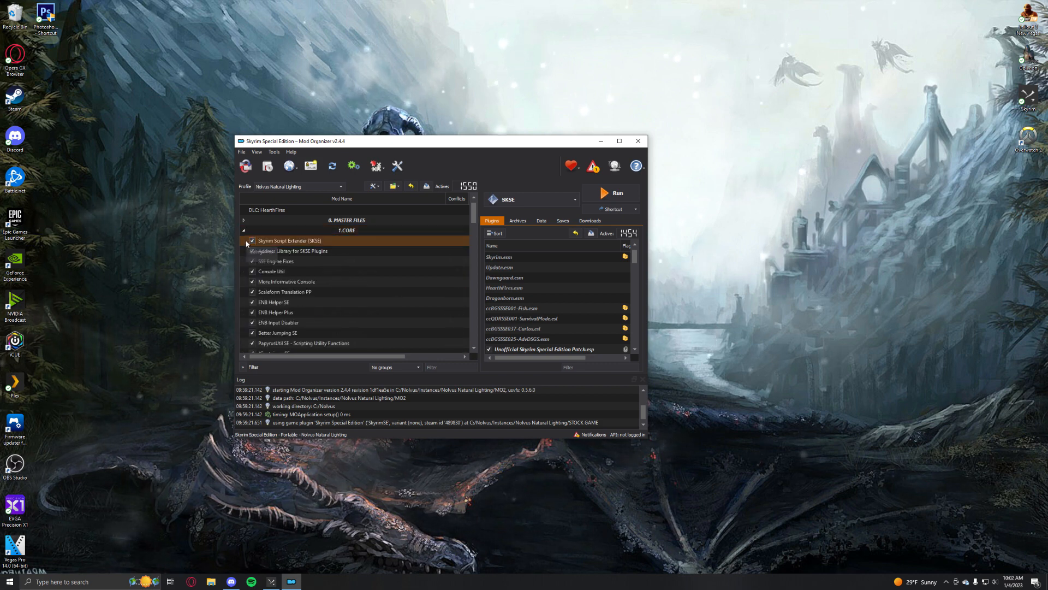
# Find the SSE Display Tweaks mod under the core mods and show its folder in File Explorer
pyautogui.scroll(-3, 262, 266)
pyautogui.scroll(-3, 265, 268)
pyautogui.click(285, 272)
pyautogui.rightClick(287, 276)
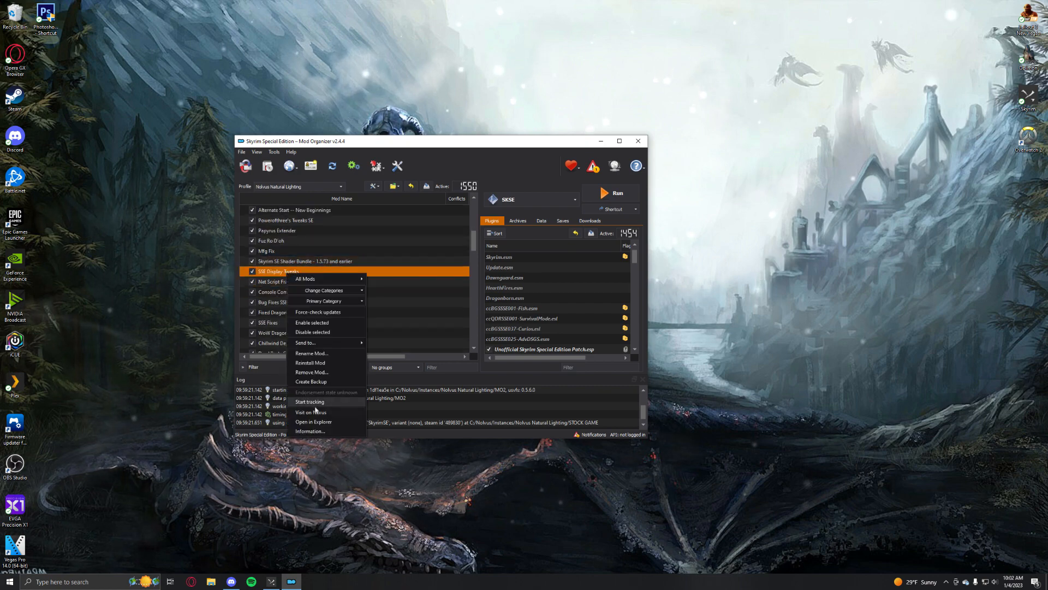
pyautogui.click(322, 422)
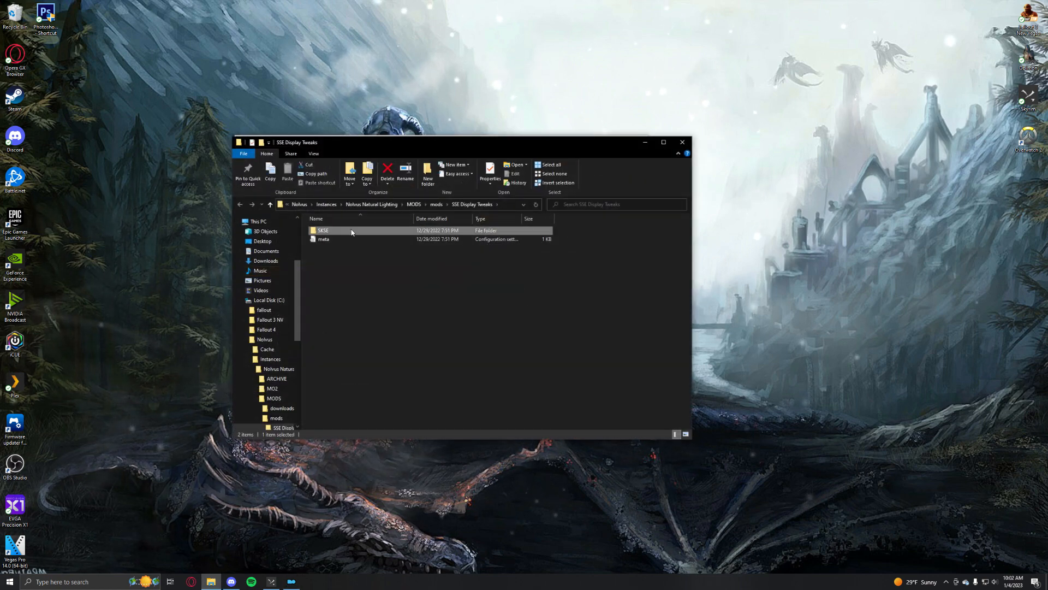
# Open the SSEDisplayTweaks configuration file from SKSE\Plugins and examine its Render settings for fullscreen, borderless, upscaling and resolution
pyautogui.doubleClick(349, 231)
pyautogui.doubleClick(353, 230)
pyautogui.doubleClick(349, 239)
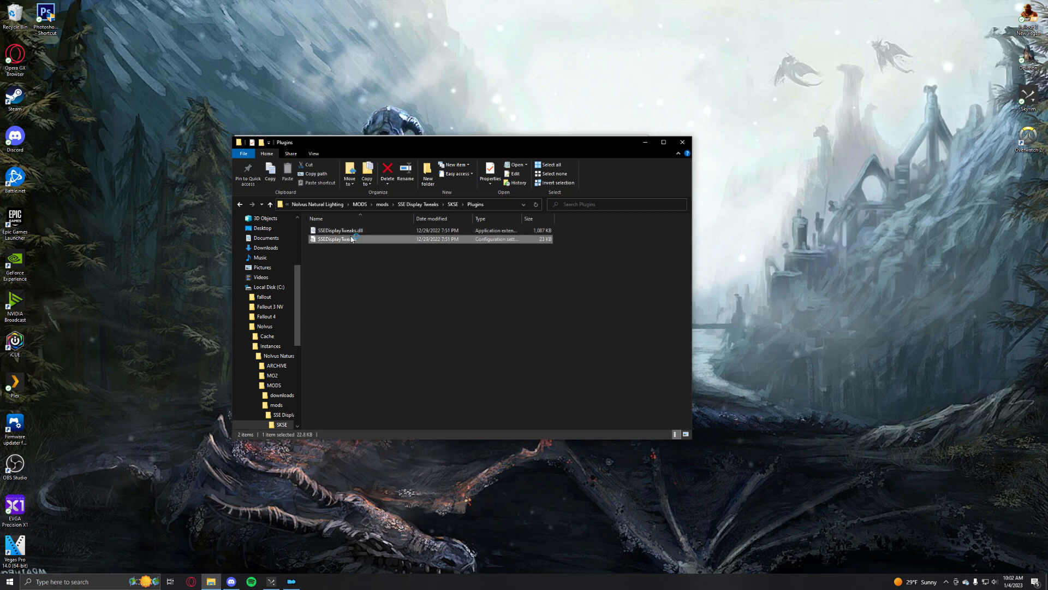
pyautogui.scroll(-3, 350, 218)
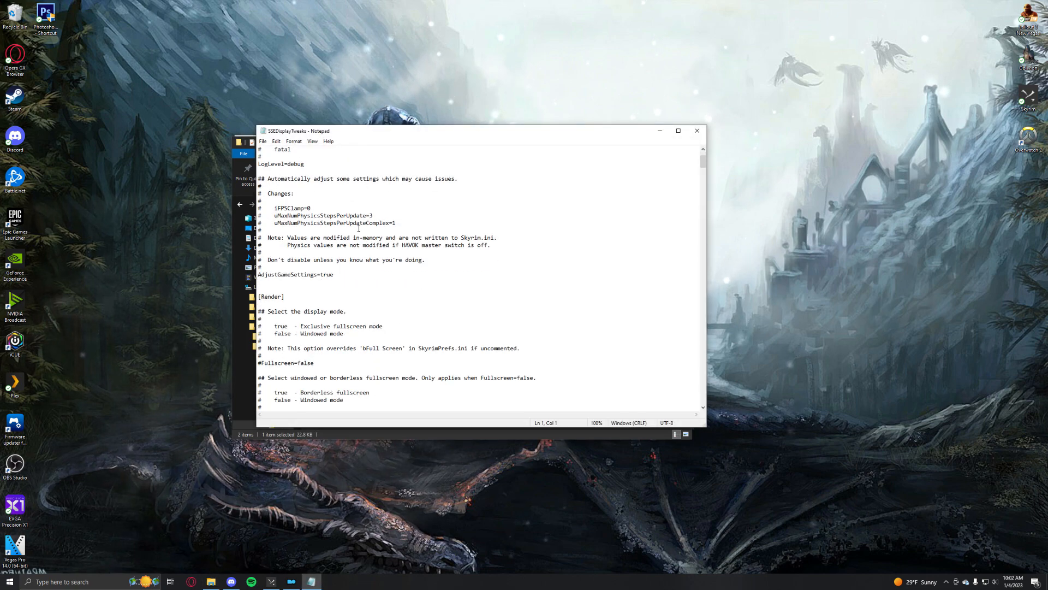
pyautogui.scroll(-3, 355, 226)
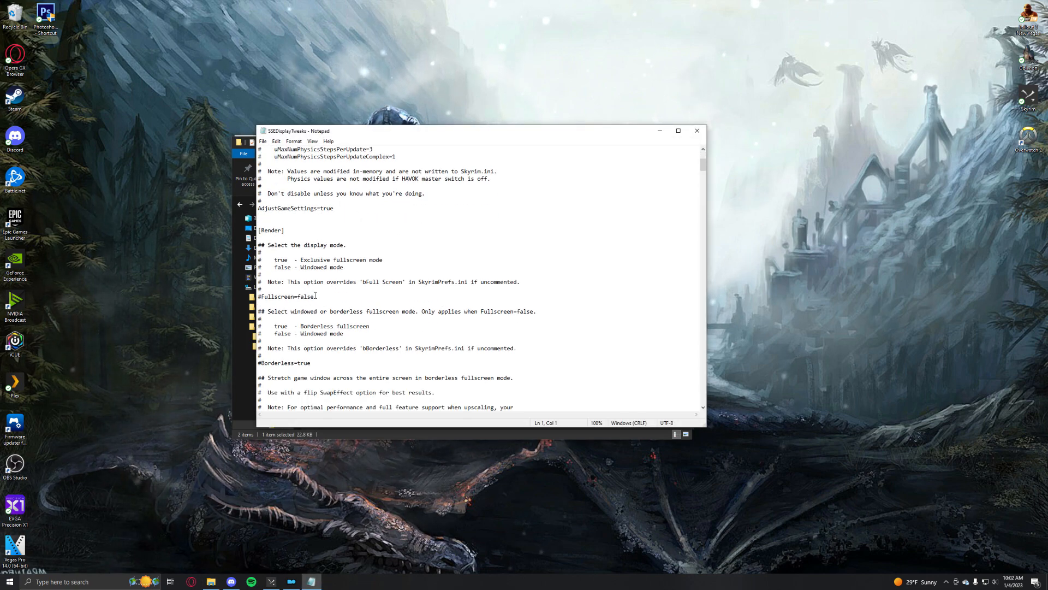
pyautogui.scroll(-4, 266, 297)
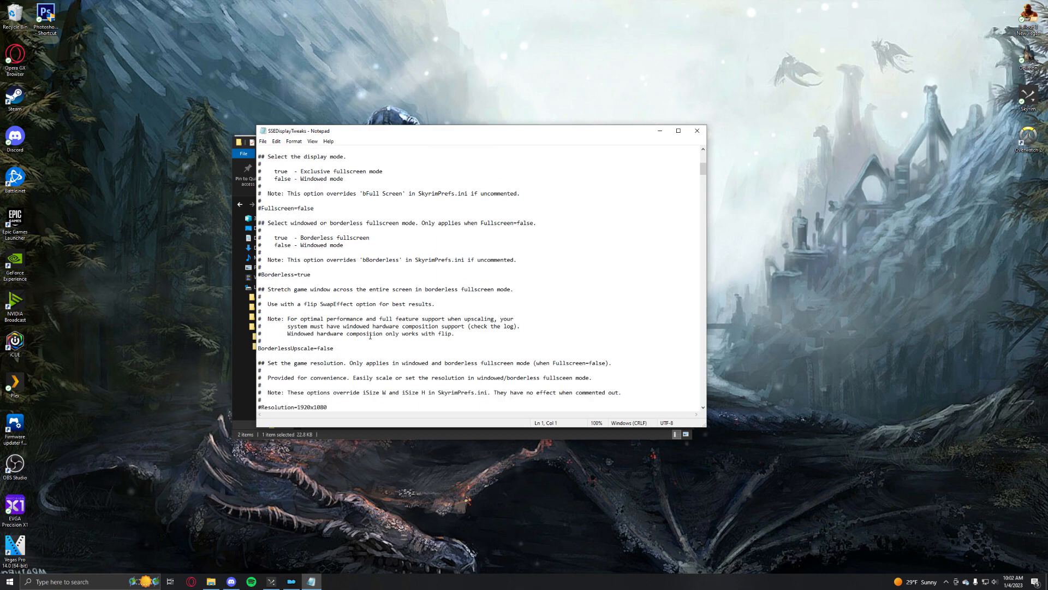
pyautogui.scroll(-2, 278, 351)
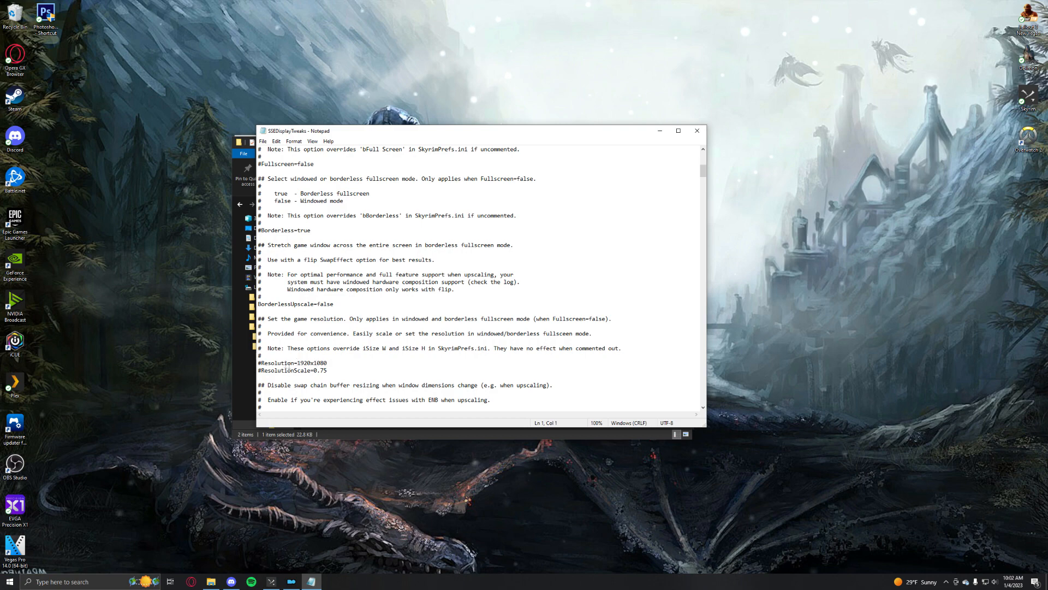
# Close the configuration file and the Plugins folder, and launch the game with SKSE from Mod Organizer
pyautogui.click(698, 131)
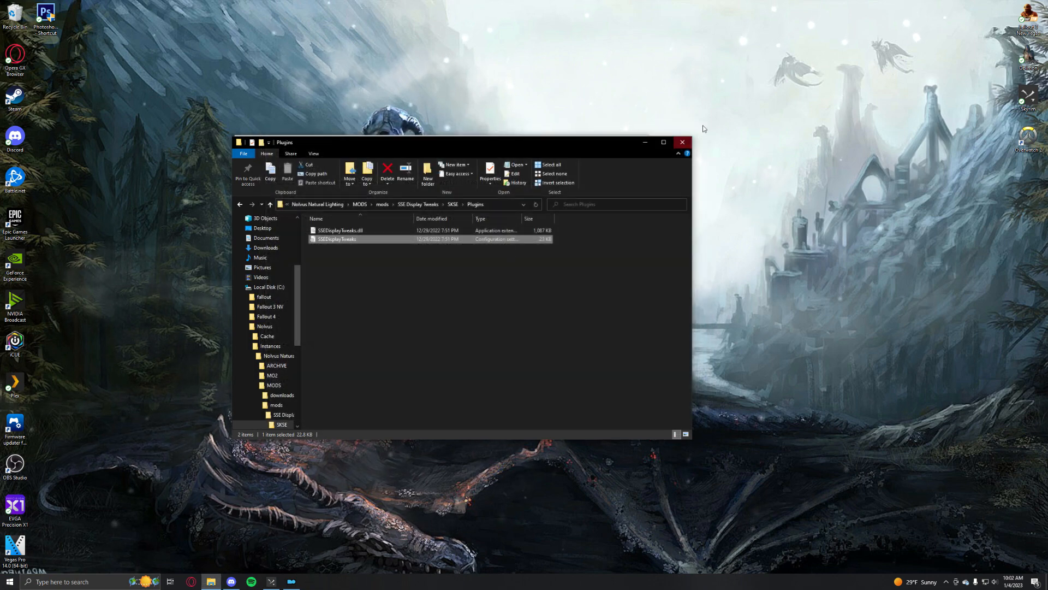
pyautogui.click(682, 142)
pyautogui.click(608, 192)
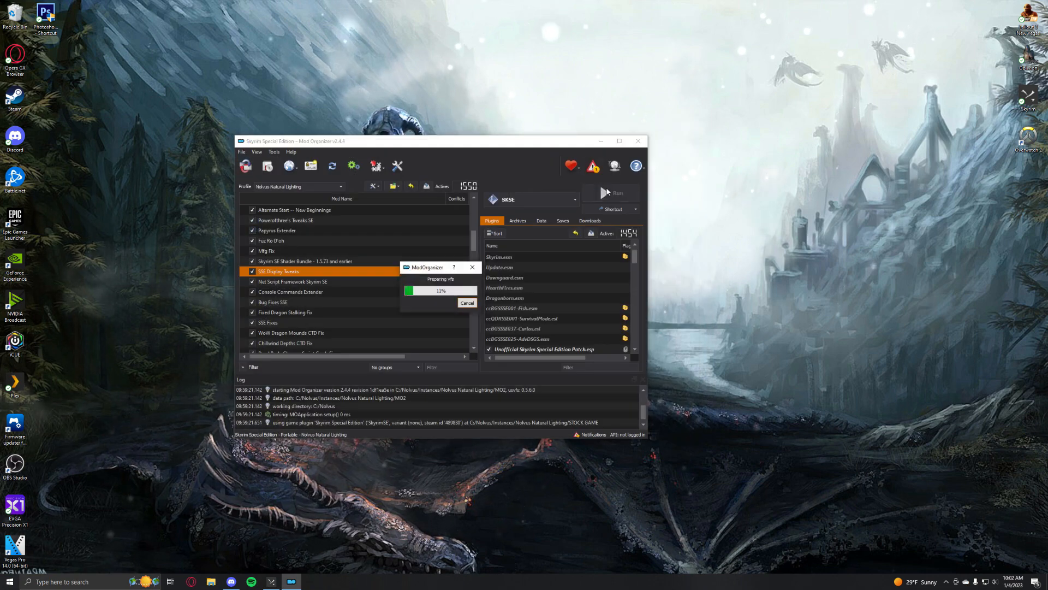